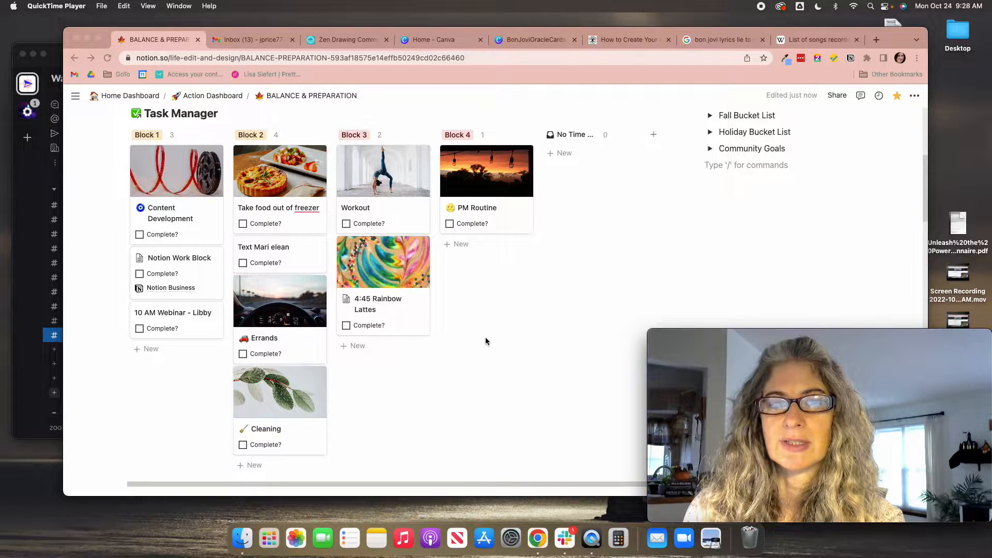
- Look over the Balance & Preparation page, including its navigation links, Task Manager time blocks and Sometime Soon list
{"action": "scroll", "coordinate": [484, 337], "scroll_direction": "up", "scroll_amount": 1}
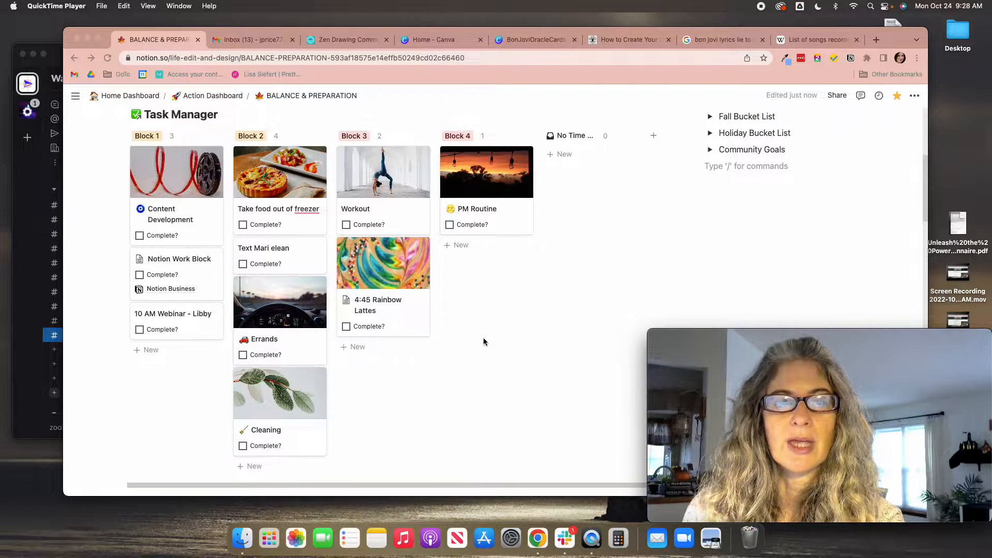
{"action": "scroll", "coordinate": [484, 341], "scroll_direction": "up", "scroll_amount": 5}
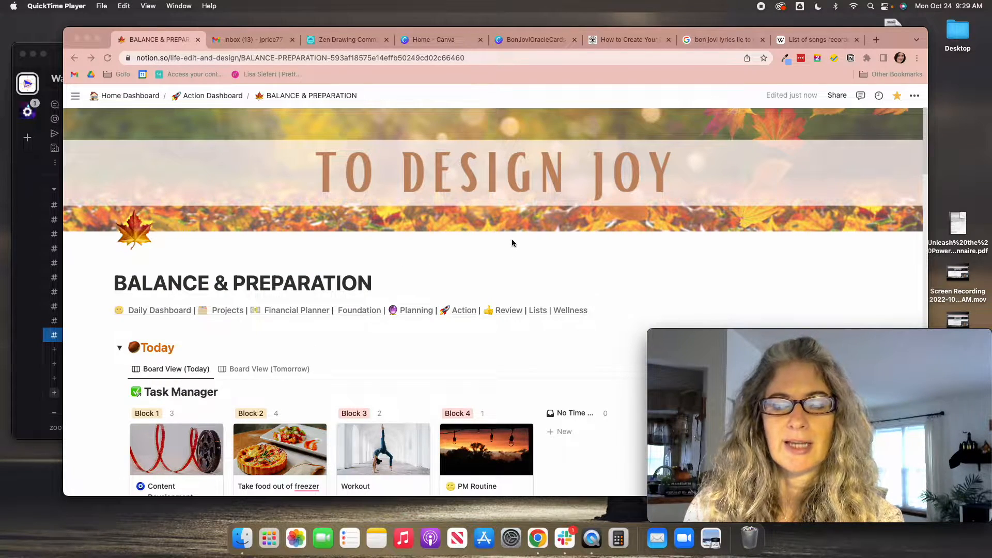
{"action": "scroll", "coordinate": [377, 305], "scroll_direction": "down", "scroll_amount": 3}
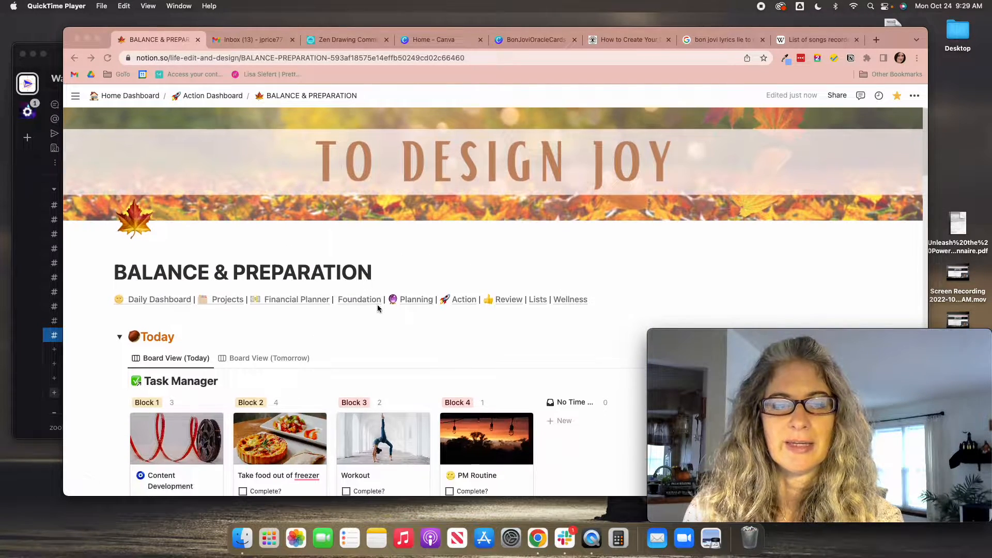
{"action": "scroll", "coordinate": [377, 308], "scroll_direction": "down", "scroll_amount": 3}
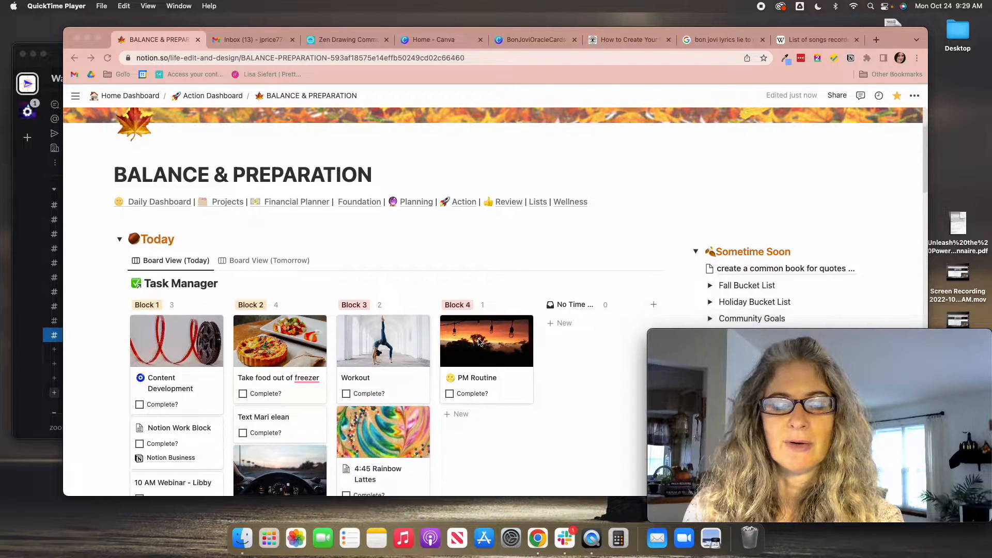
{"action": "scroll", "coordinate": [475, 314], "scroll_direction": "down", "scroll_amount": 1}
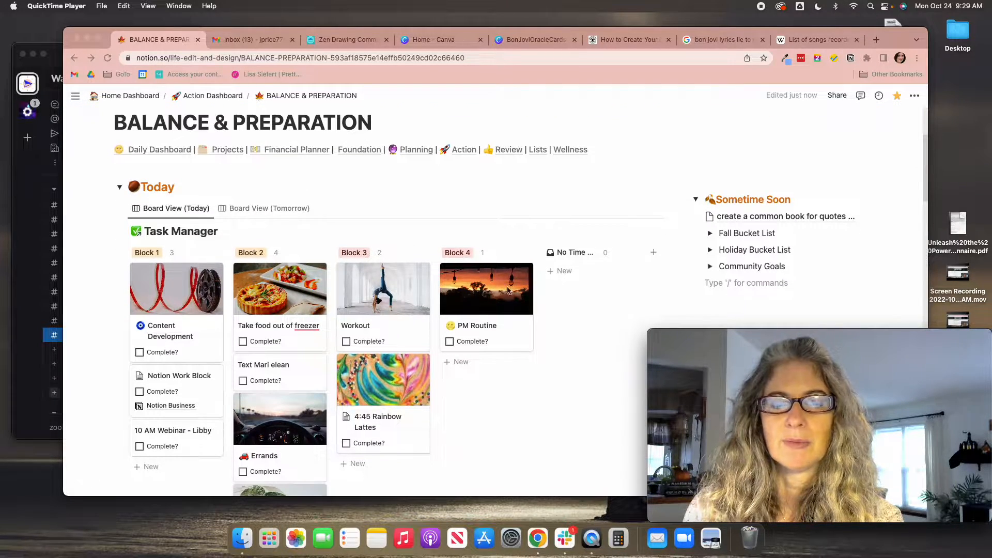
{"action": "scroll", "coordinate": [467, 304], "scroll_direction": "down", "scroll_amount": 4}
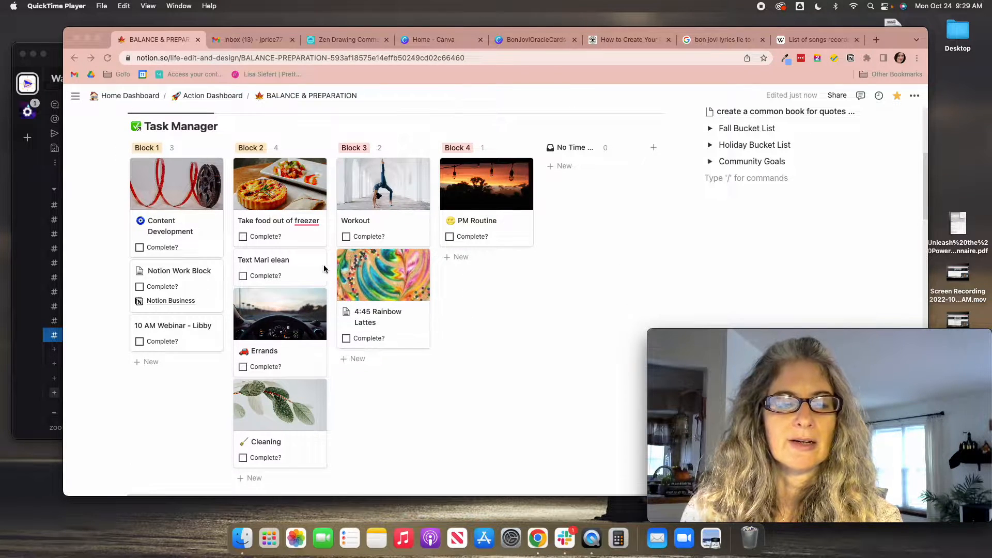
{"action": "scroll", "coordinate": [283, 326], "scroll_direction": "down", "scroll_amount": 2}
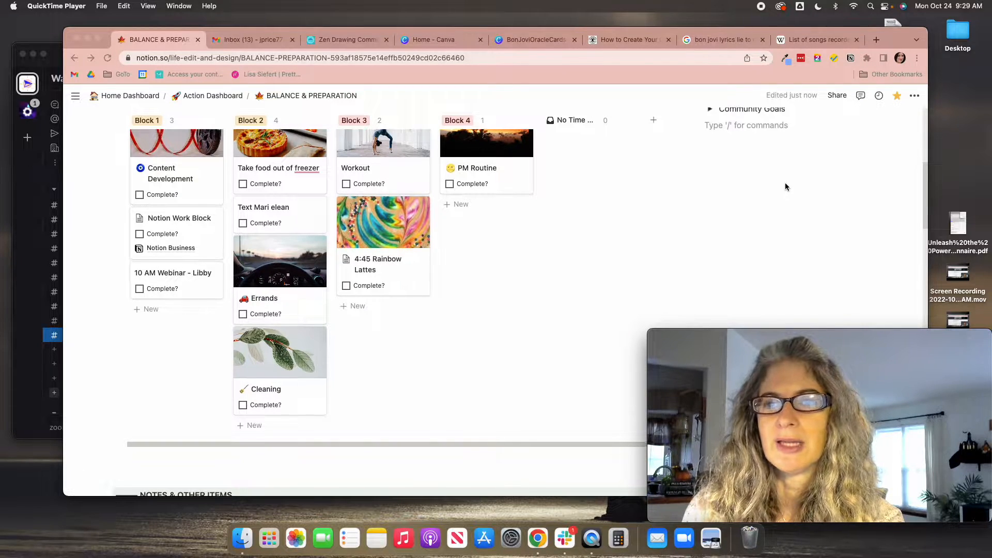
{"action": "scroll", "coordinate": [744, 144], "scroll_direction": "up", "scroll_amount": 5}
{"action": "scroll", "coordinate": [757, 258], "scroll_direction": "down", "scroll_amount": 5}
{"action": "scroll", "coordinate": [757, 259], "scroll_direction": "down", "scroll_amount": 1}
{"action": "scroll", "coordinate": [752, 168], "scroll_direction": "up", "scroll_amount": 2}
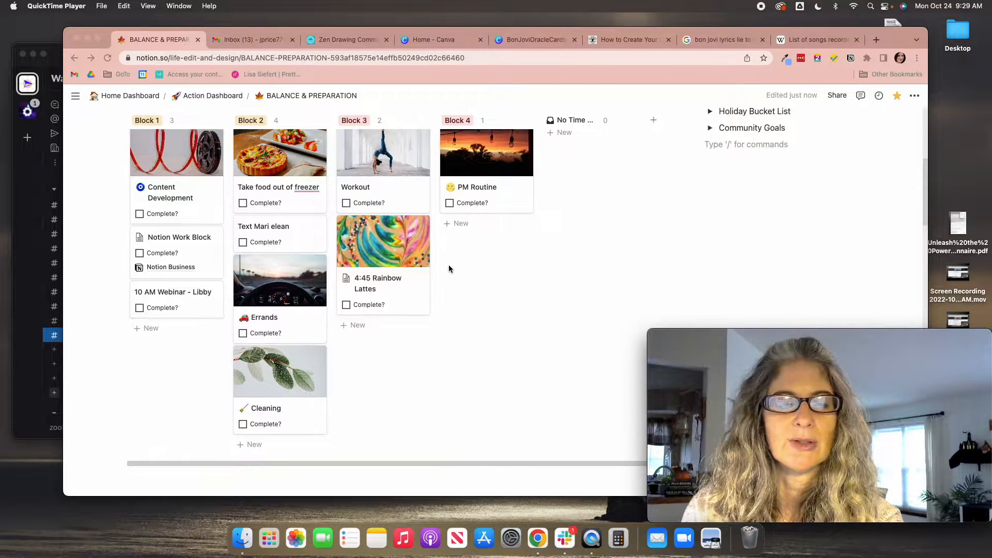
- Open the Errands card in Block 2 and review its checklist of returns, library and ring resize items
{"action": "left_click", "coordinate": [276, 295]}
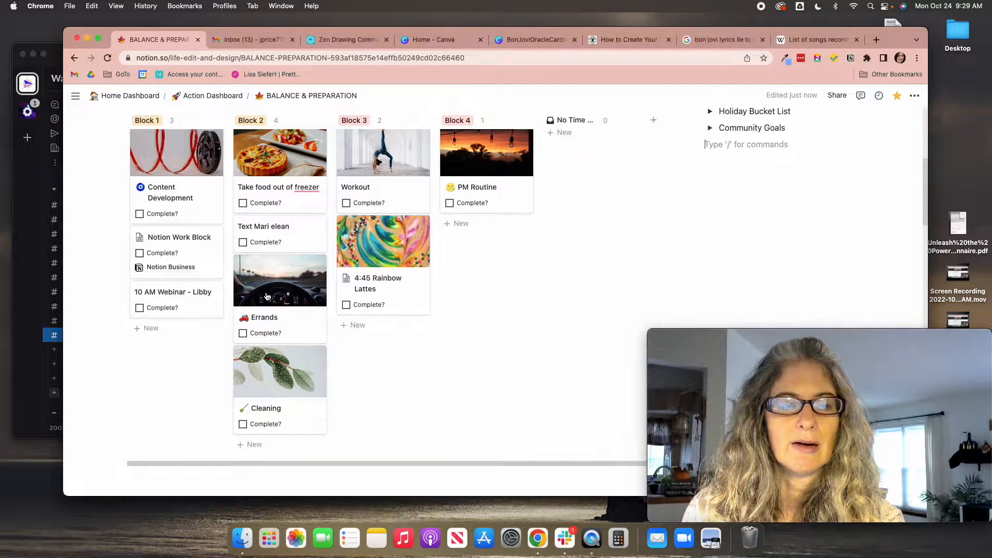
{"action": "left_click", "coordinate": [278, 309]}
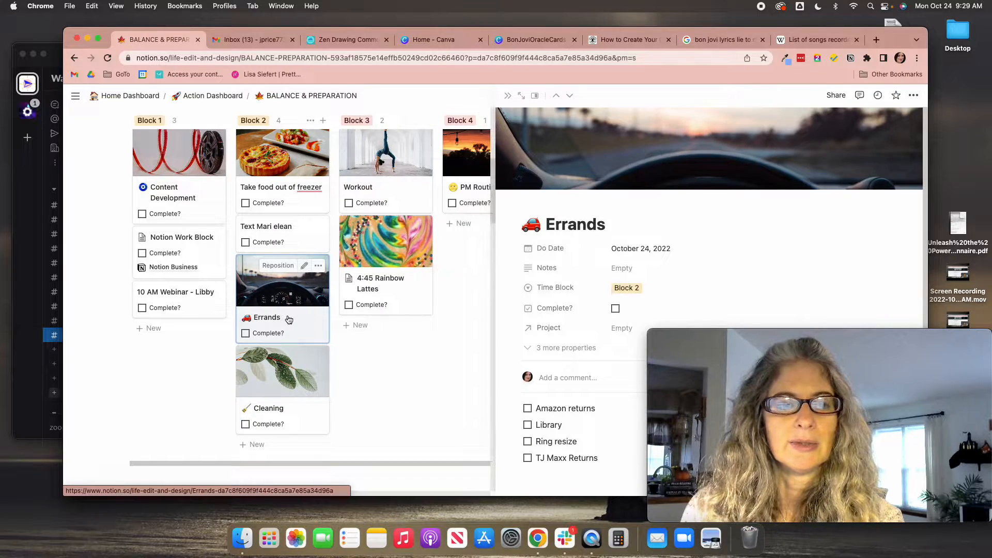
{"action": "left_click_drag", "start_coordinate": [818, 336], "coordinate": [259, 322]}
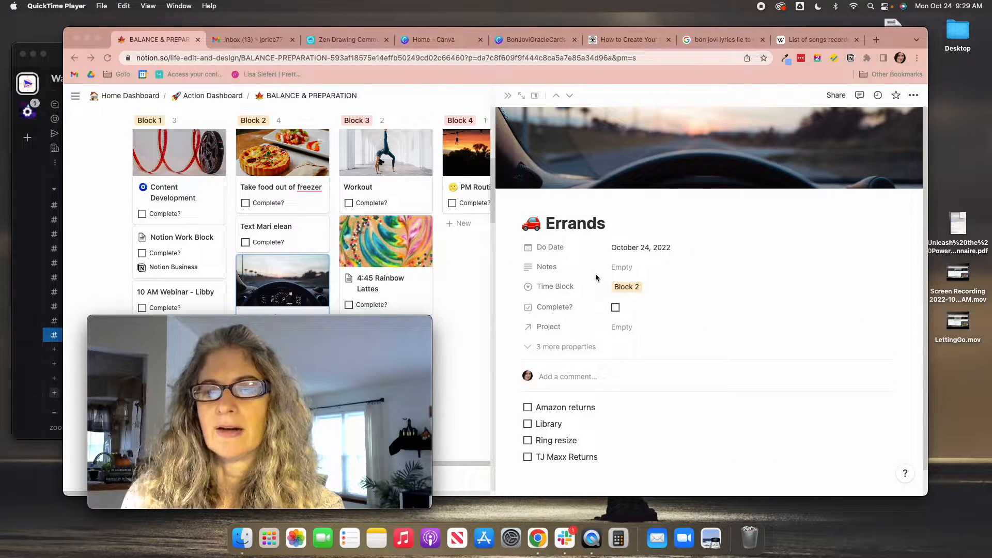
{"action": "scroll", "coordinate": [591, 308], "scroll_direction": "down", "scroll_amount": 2}
{"action": "scroll", "coordinate": [579, 360], "scroll_direction": "down", "scroll_amount": 2}
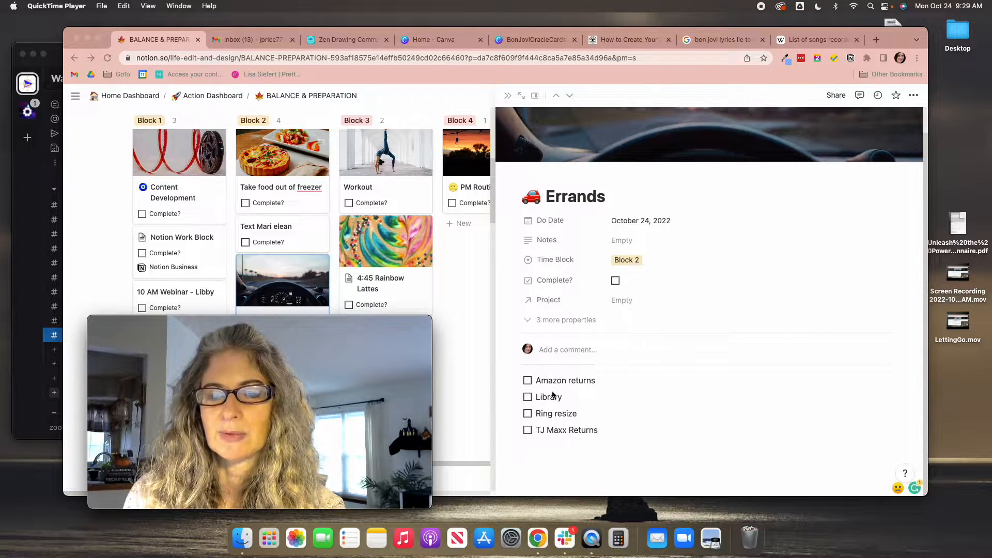
{"action": "left_click", "coordinate": [521, 413]}
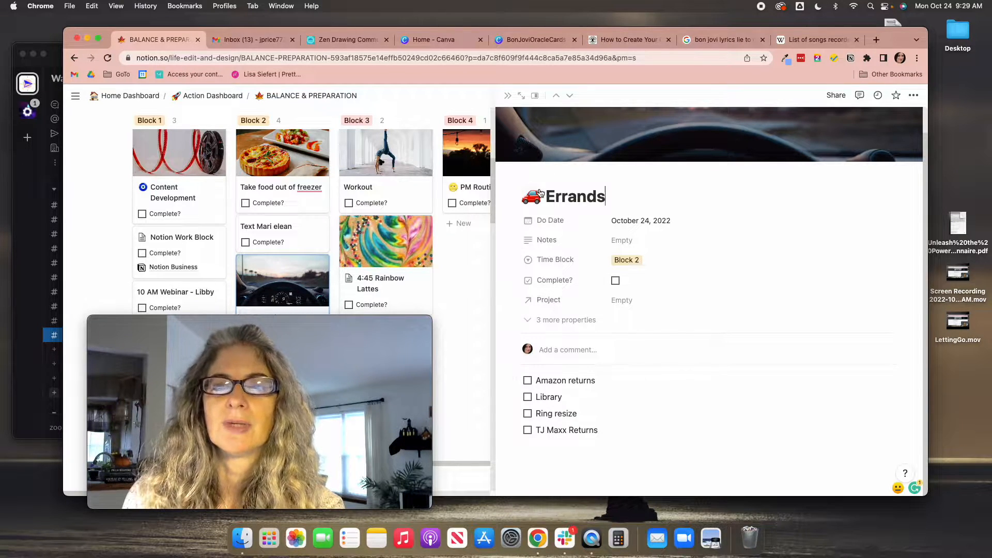
{"action": "scroll", "coordinate": [521, 393], "scroll_direction": "up", "scroll_amount": 2}
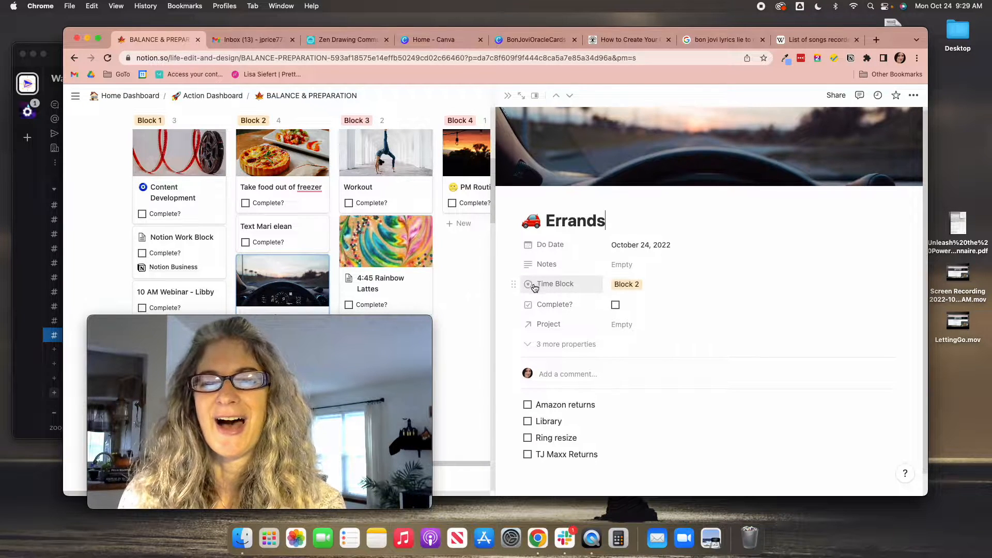
{"action": "scroll", "coordinate": [526, 289], "scroll_direction": "down", "scroll_amount": 1}
{"action": "scroll", "coordinate": [526, 294], "scroll_direction": "down", "scroll_amount": 2}
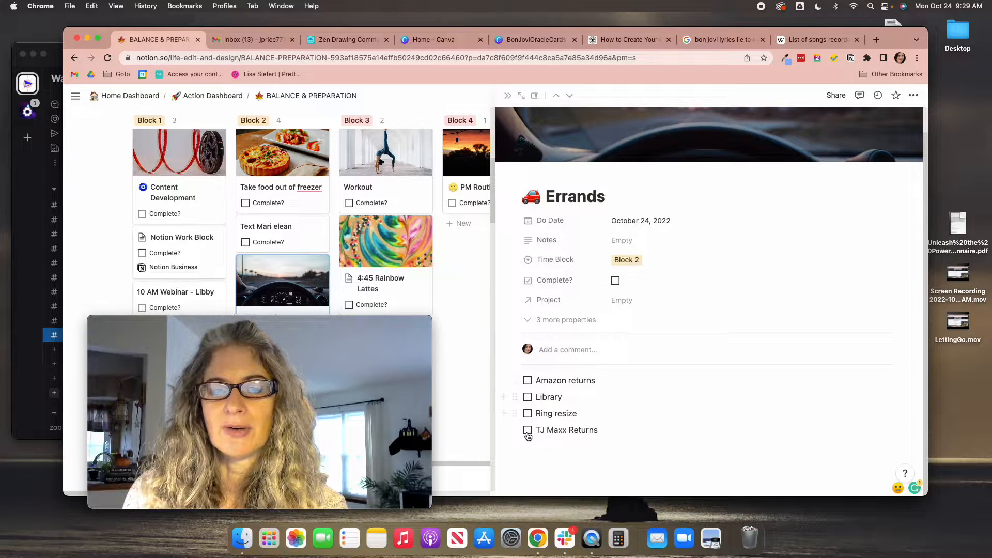
{"action": "mouse_move", "coordinate": [517, 415]}
{"action": "left_mouse_down"}
{"action": "mouse_move", "coordinate": [515, 388]}
{"action": "mouse_move", "coordinate": [516, 408]}
{"action": "left_mouse_up"}
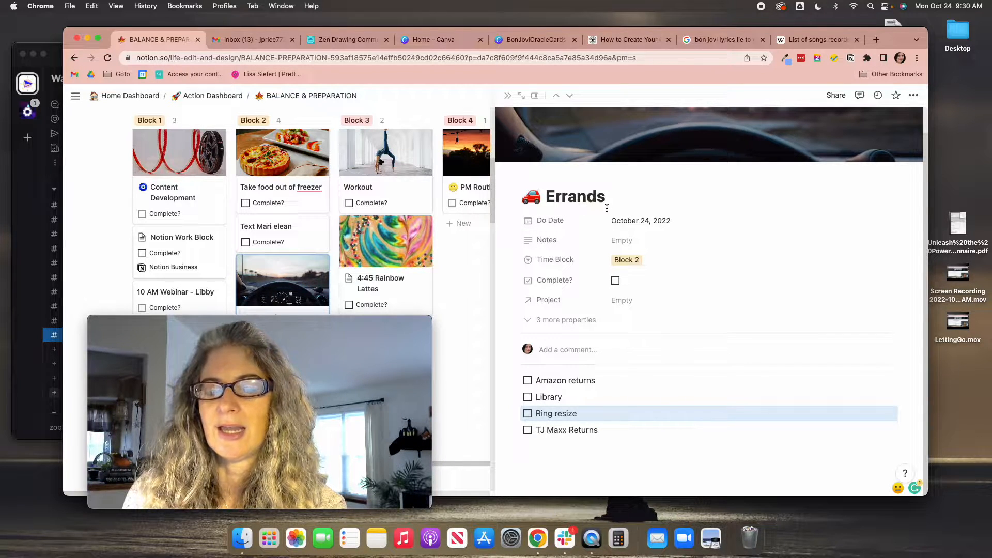
- Examine the Errands card's cover, Do Date and Time Block properties, and close the card
{"action": "scroll", "coordinate": [597, 222], "scroll_direction": "up", "scroll_amount": 1}
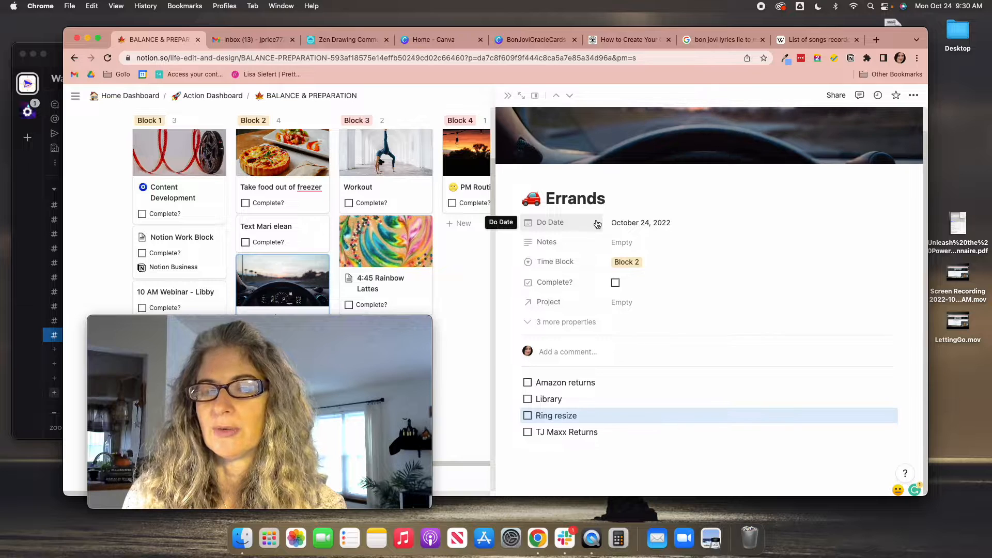
{"action": "scroll", "coordinate": [598, 222], "scroll_direction": "up", "scroll_amount": 3}
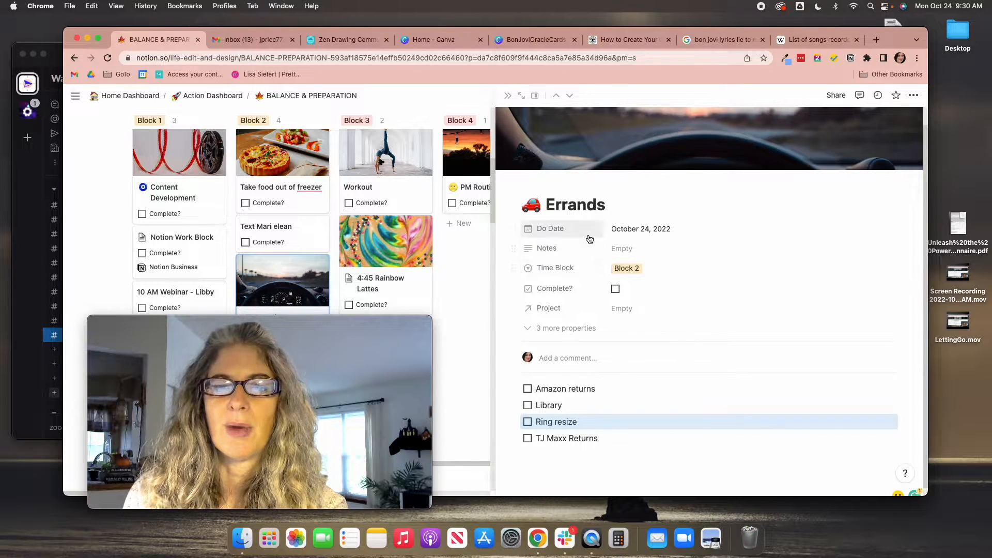
{"action": "scroll", "coordinate": [594, 155], "scroll_direction": "up", "scroll_amount": 2}
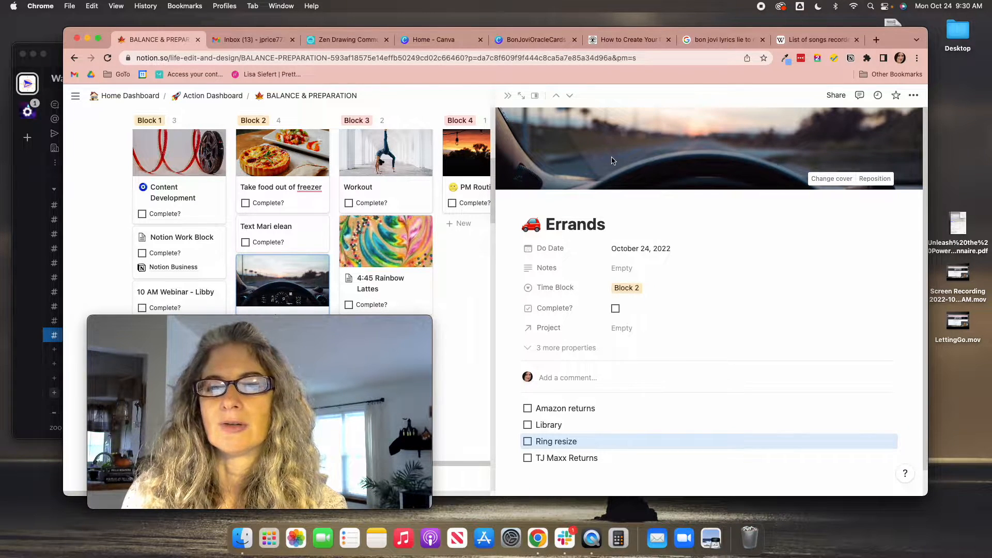
{"action": "scroll", "coordinate": [609, 162], "scroll_direction": "down", "scroll_amount": 1}
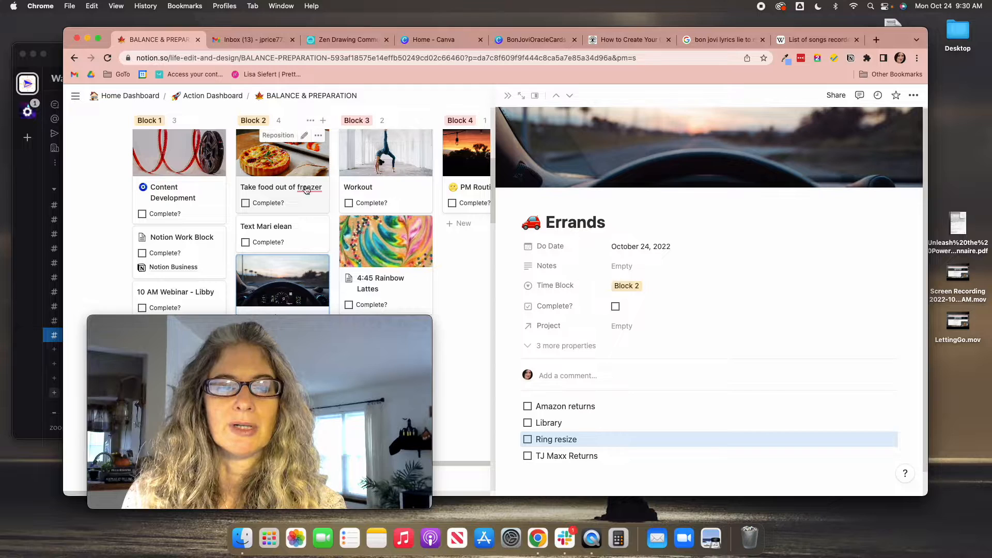
{"action": "scroll", "coordinate": [594, 207], "scroll_direction": "down", "scroll_amount": 2}
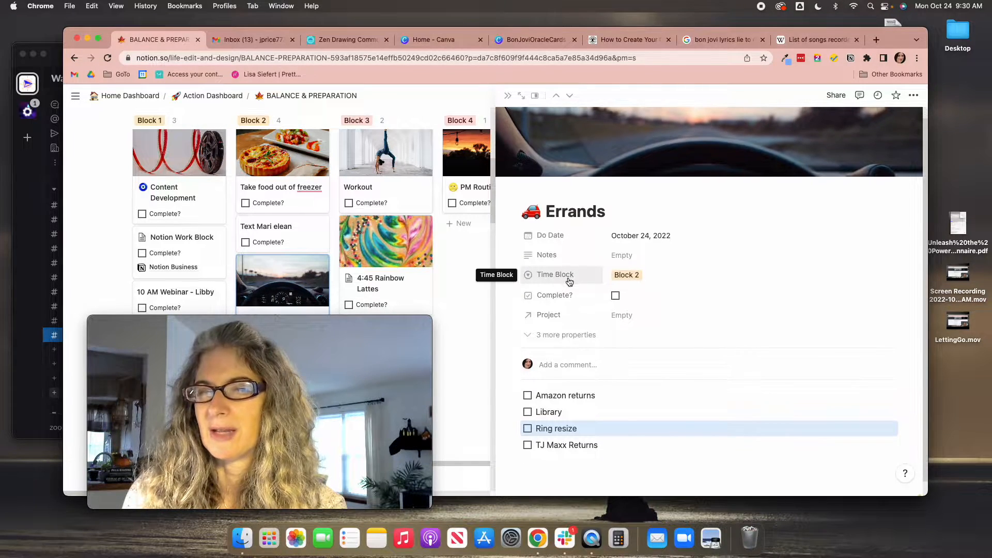
{"action": "scroll", "coordinate": [568, 282], "scroll_direction": "down", "scroll_amount": 3}
{"action": "scroll", "coordinate": [569, 282], "scroll_direction": "up", "scroll_amount": 5}
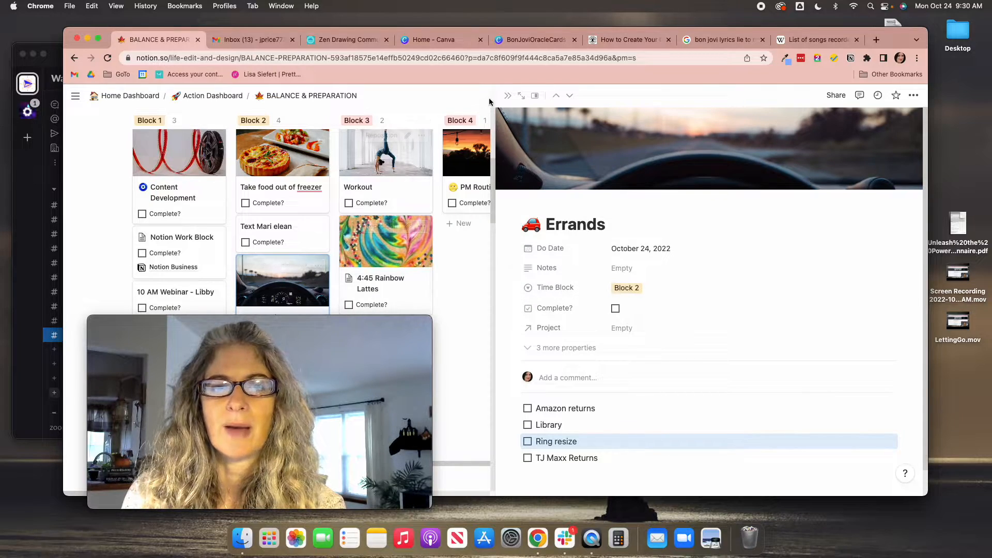
{"action": "left_click", "coordinate": [507, 95]}
{"action": "mouse_move", "coordinate": [211, 328]}
{"action": "left_click_drag", "start_coordinate": [212, 328], "coordinate": [715, 282]}
- Open the Cleaning card in Block 2 and review its Bi-Weekly and Quarterly - Q4 checklists
{"action": "scroll", "coordinate": [141, 206], "scroll_direction": "up", "scroll_amount": 3}
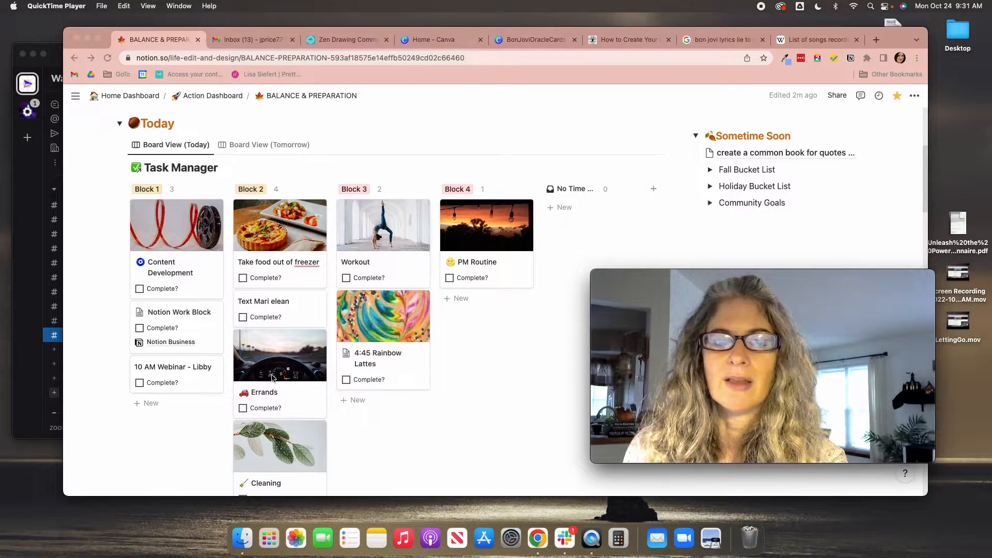
{"action": "scroll", "coordinate": [271, 378], "scroll_direction": "down", "scroll_amount": 2}
{"action": "scroll", "coordinate": [271, 377], "scroll_direction": "down", "scroll_amount": 2}
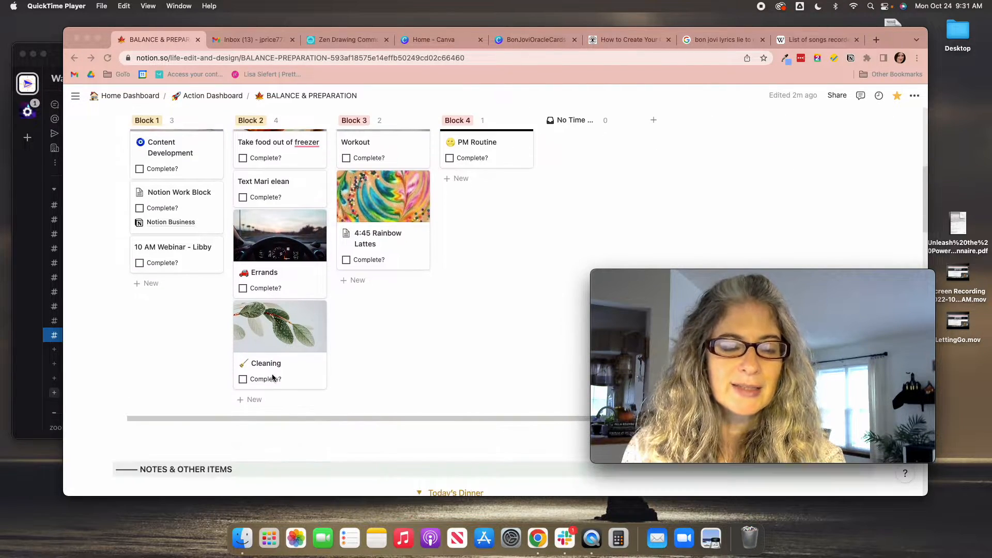
{"action": "left_click", "coordinate": [266, 332]}
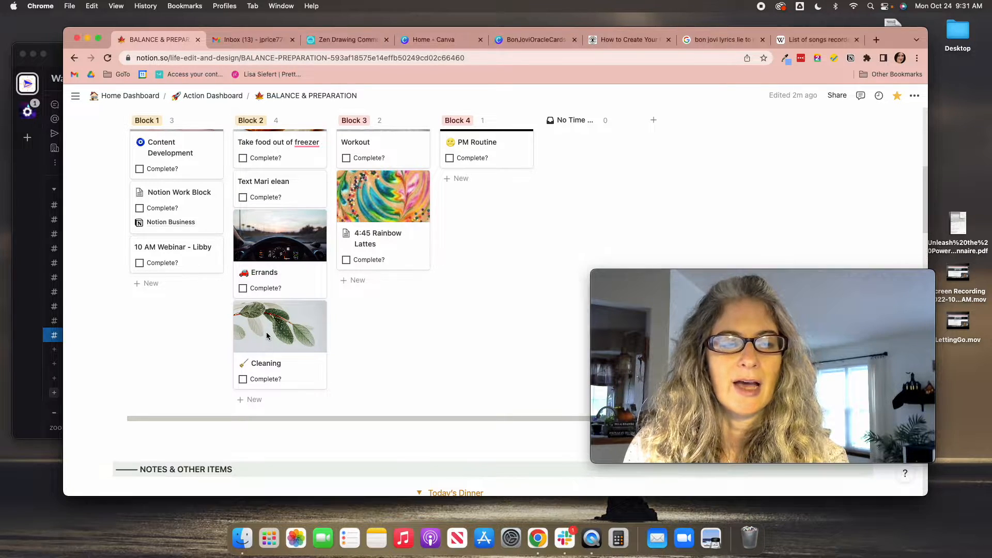
{"action": "left_click", "coordinate": [263, 335]}
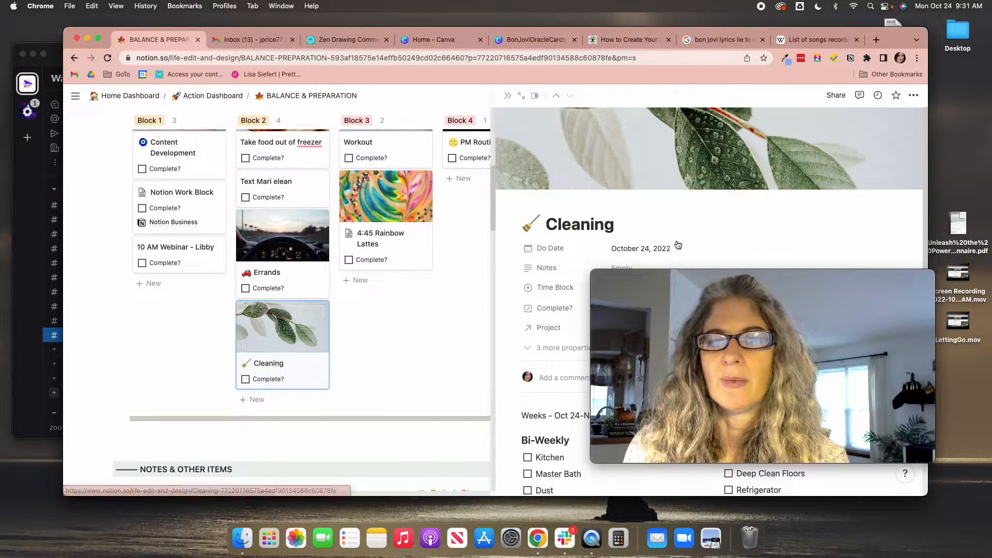
{"action": "left_click_drag", "start_coordinate": [710, 275], "coordinate": [257, 276]}
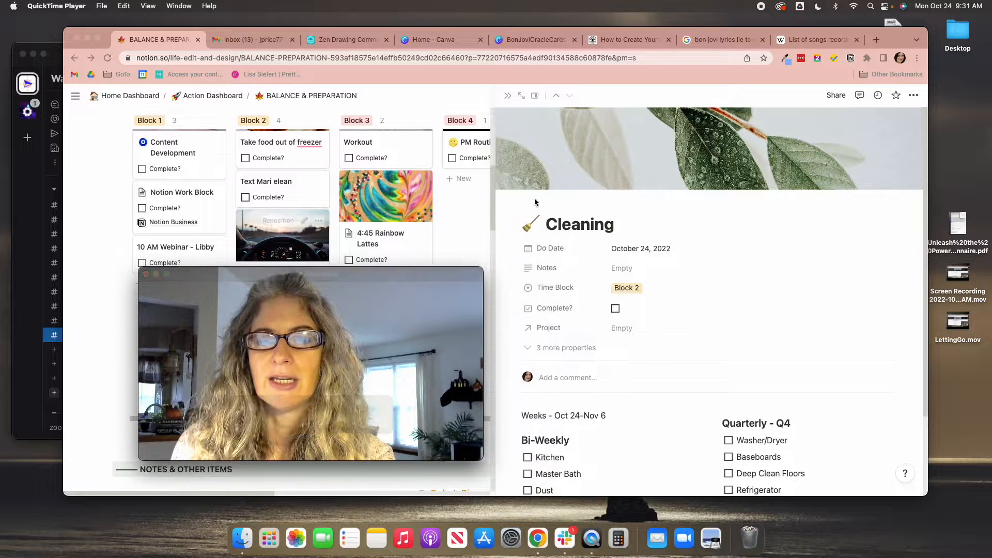
{"action": "scroll", "coordinate": [577, 196], "scroll_direction": "down", "scroll_amount": 3}
{"action": "scroll", "coordinate": [577, 201], "scroll_direction": "down", "scroll_amount": 1}
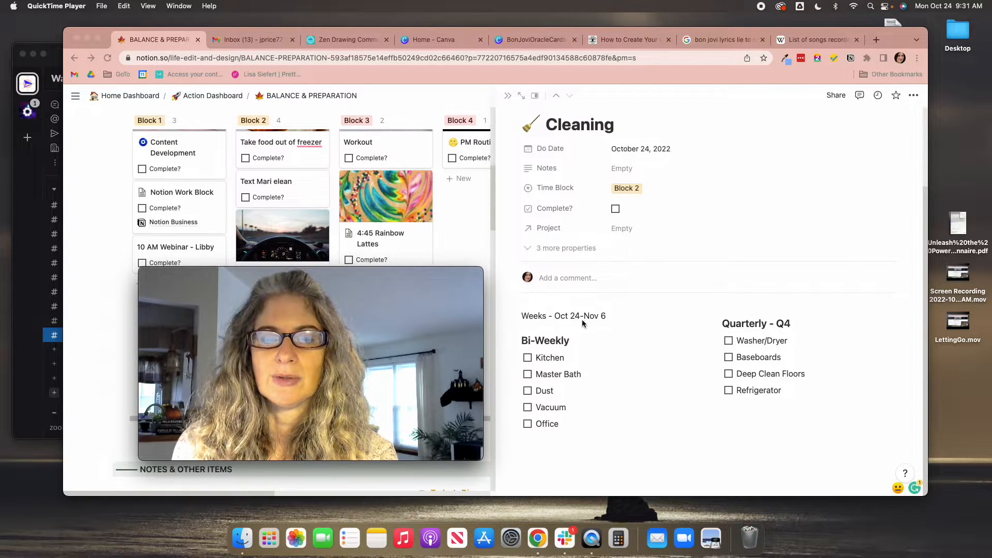
- Open the Cleaning card's Do Date calendar and close it without picking another date
{"action": "left_click", "coordinate": [543, 423]}
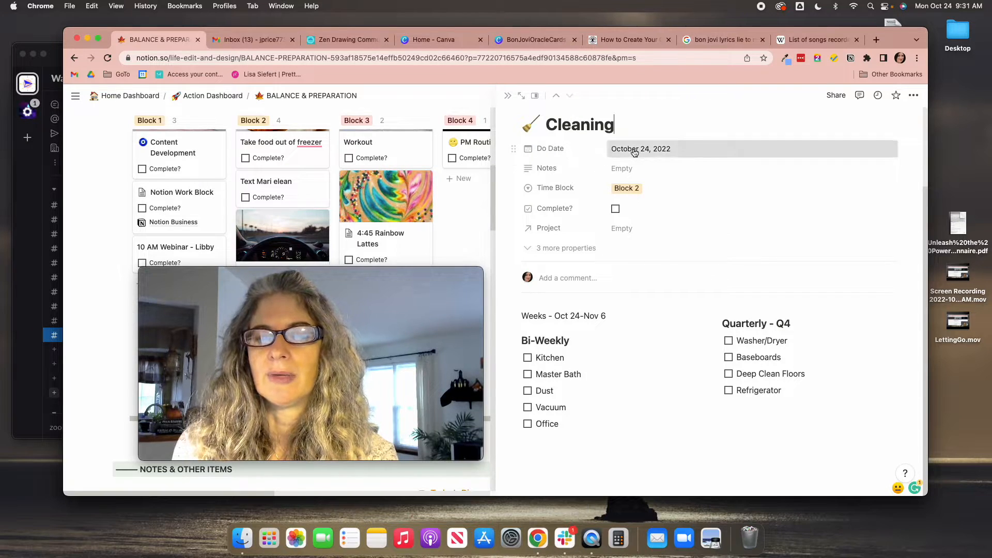
{"action": "left_click", "coordinate": [641, 149]}
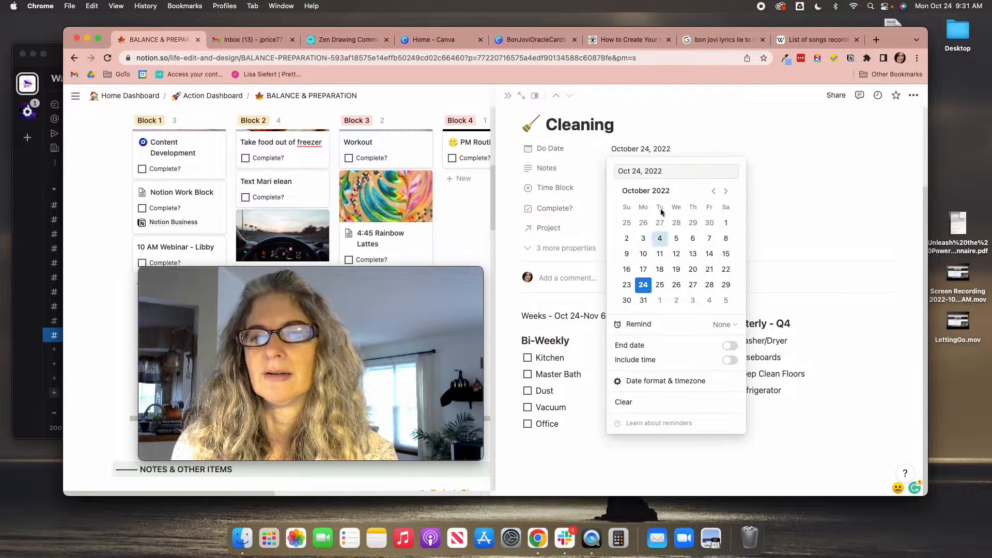
{"action": "left_click", "coordinate": [685, 127]}
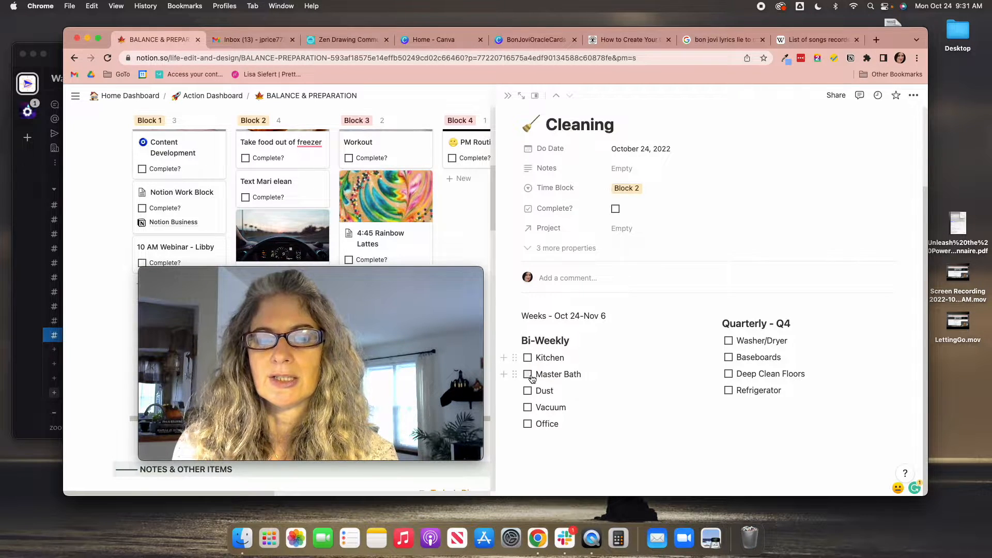
- Tick Kitchen and Master Bath in the Cleaning card's Bi-Weekly list, and clear both again
{"action": "left_click", "coordinate": [527, 358]}
{"action": "left_click", "coordinate": [527, 375]}
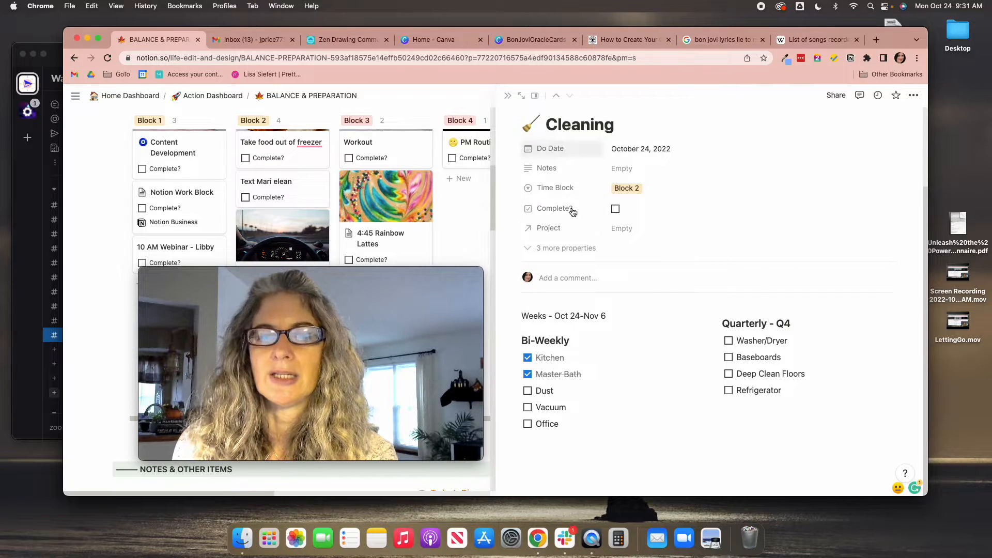
{"action": "left_click", "coordinate": [527, 374]}
{"action": "left_click", "coordinate": [528, 358]}
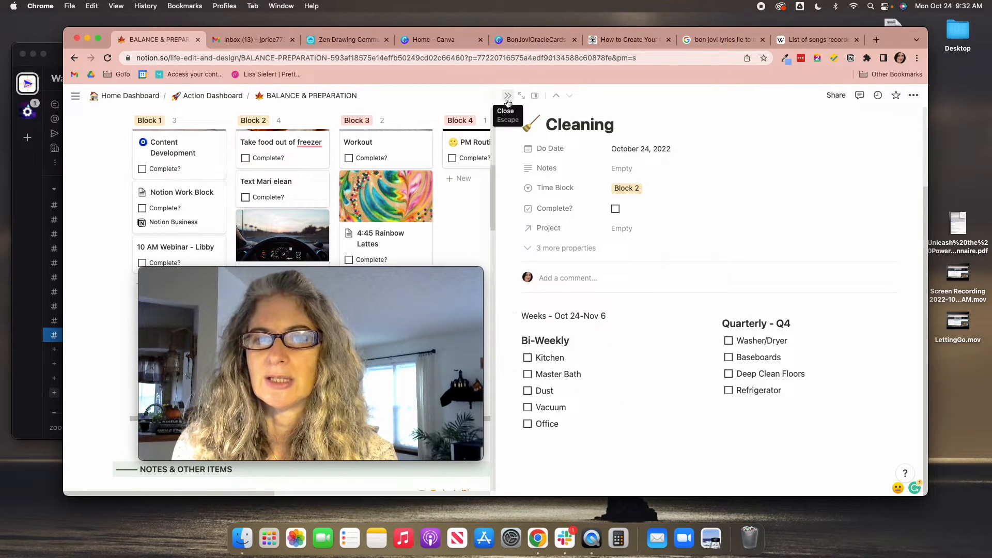
- Close the Cleaning card to return to the full Task Manager board
{"action": "left_click", "coordinate": [507, 95]}
{"action": "left_click", "coordinate": [350, 273]}
{"action": "left_click_drag", "start_coordinate": [351, 273], "coordinate": [668, 270]}
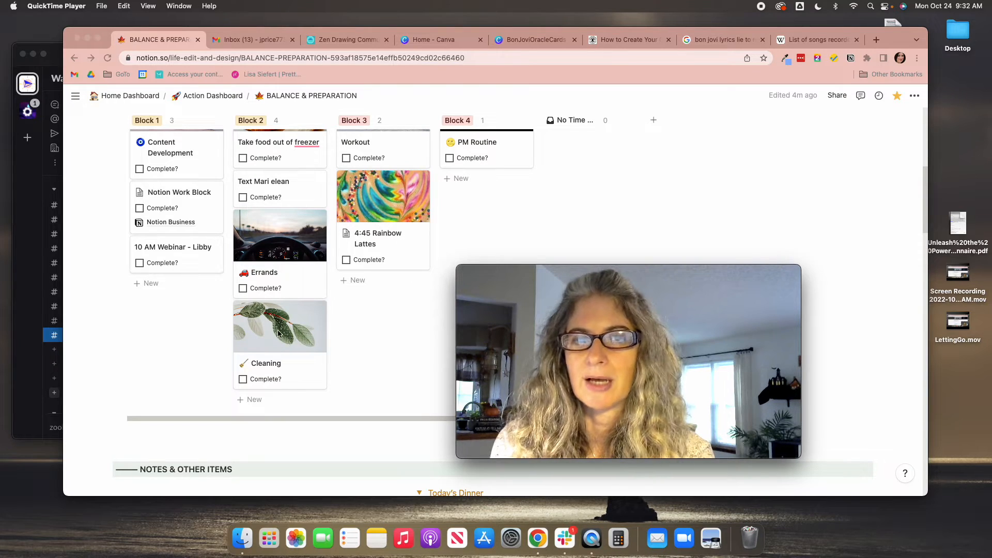
- Open the Errands card from the Block 2 column and close it again
{"action": "left_click", "coordinate": [284, 245]}
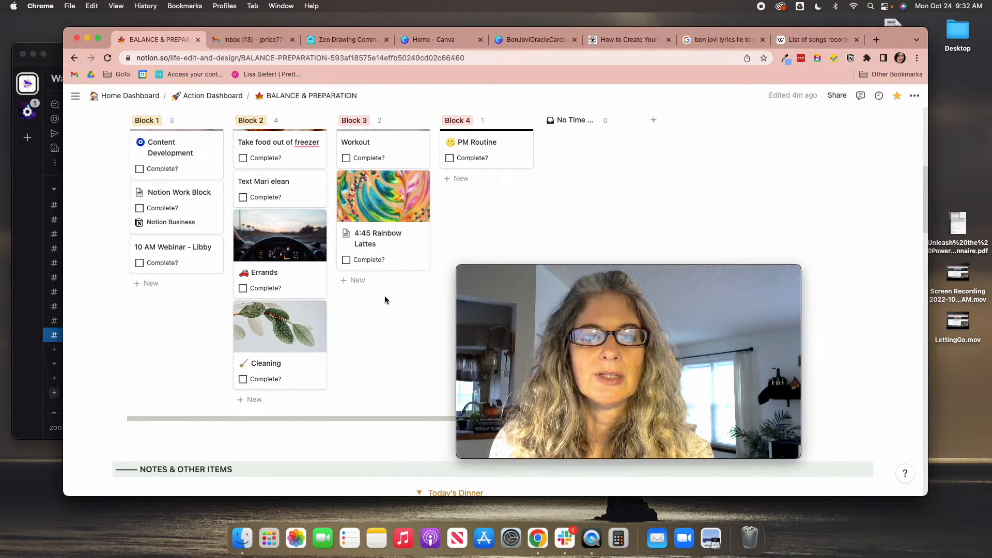
{"action": "left_click", "coordinate": [291, 247]}
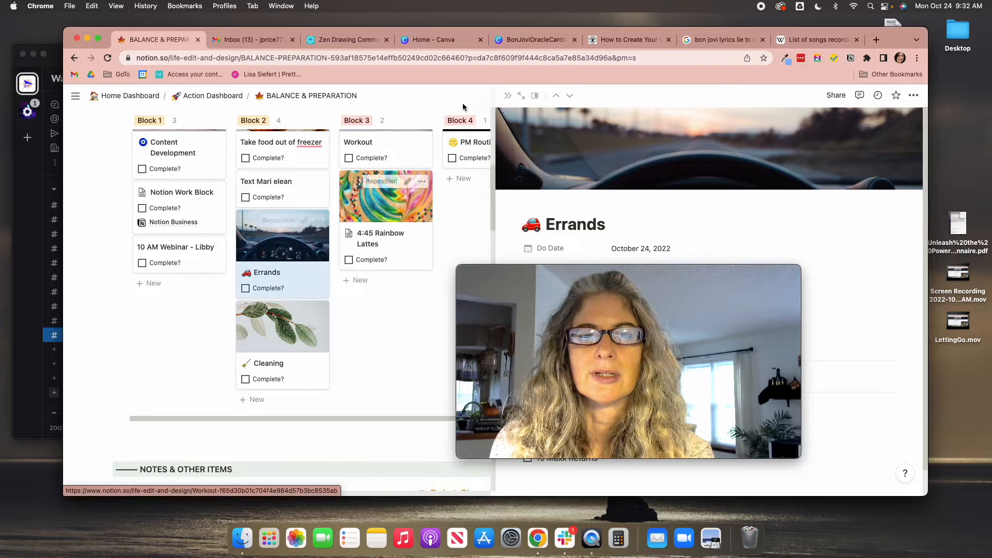
{"action": "left_click", "coordinate": [508, 97]}
{"action": "mouse_move", "coordinate": [260, 251]}
{"action": "left_mouse_down"}
{"action": "mouse_move", "coordinate": [362, 279]}
{"action": "mouse_move", "coordinate": [362, 293]}
{"action": "mouse_move", "coordinate": [279, 248]}
{"action": "left_mouse_up"}
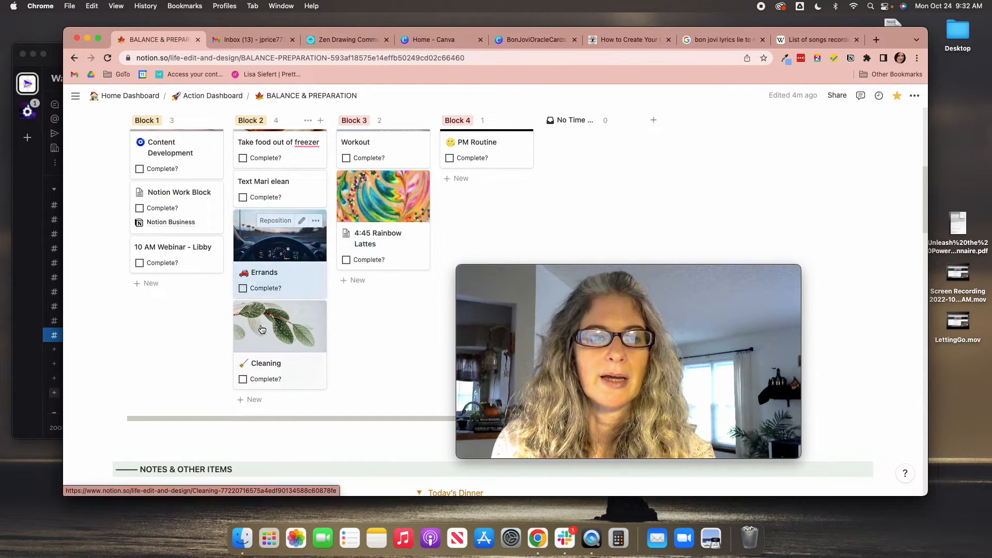
{"action": "left_click_drag", "start_coordinate": [279, 323], "coordinate": [327, 355]}
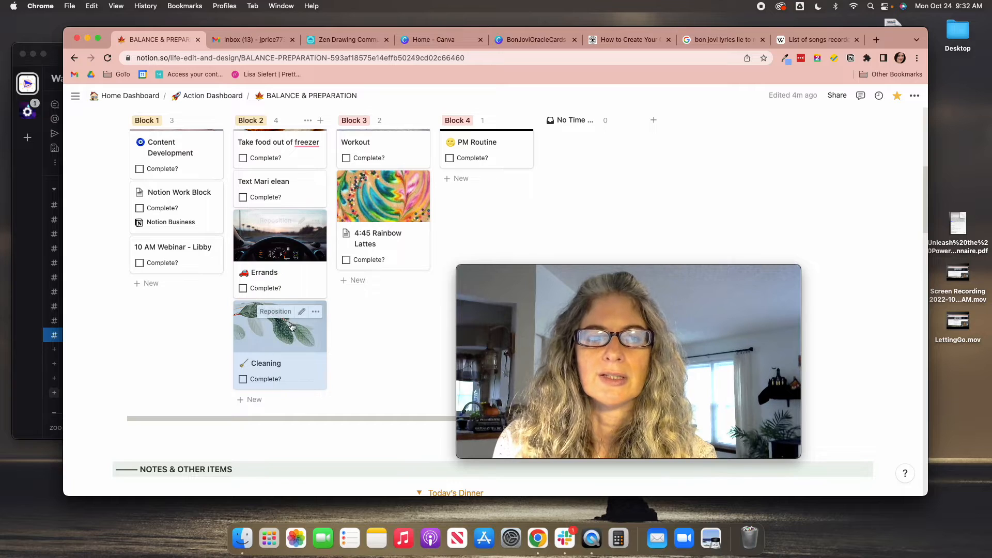
{"action": "scroll", "coordinate": [298, 363], "scroll_direction": "up", "scroll_amount": 1}
{"action": "scroll", "coordinate": [298, 363], "scroll_direction": "up", "scroll_amount": 3}
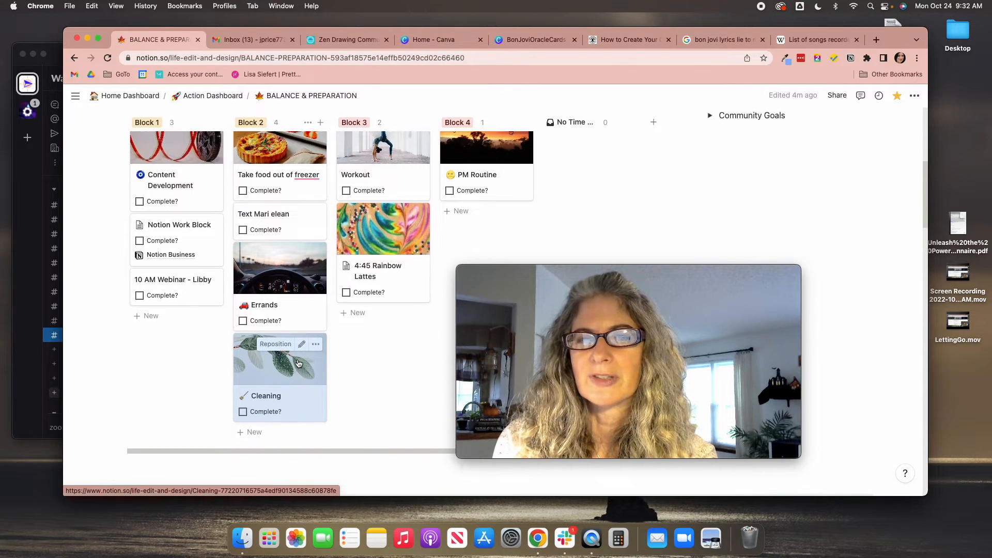
{"action": "scroll", "coordinate": [298, 363], "scroll_direction": "up", "scroll_amount": 1}
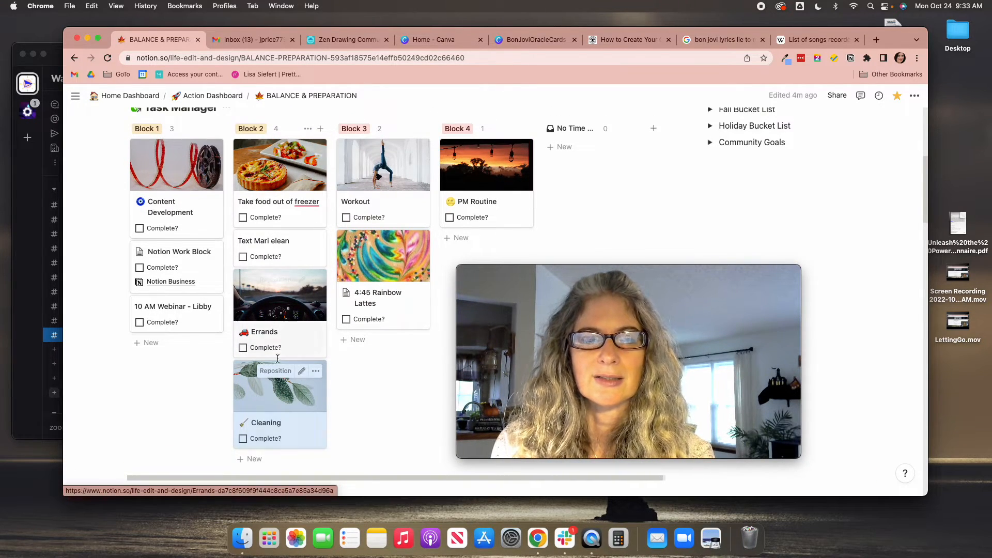